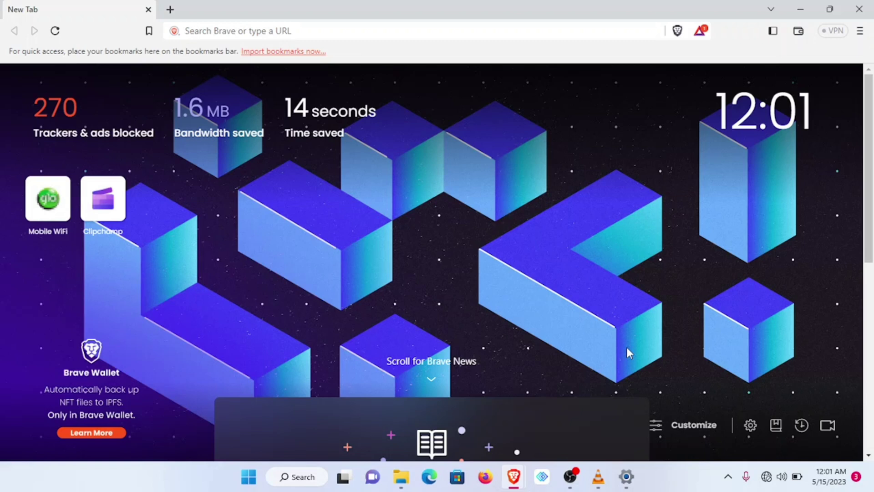
# - Connect the laptop to the secured Glo-Mobile-WiFi network by entering its security key
pyautogui.click(770, 477)
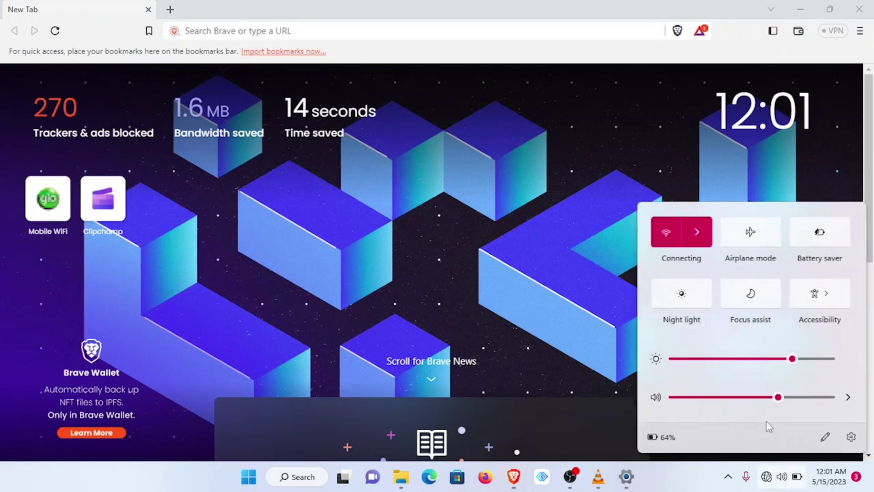
pyautogui.click(699, 233)
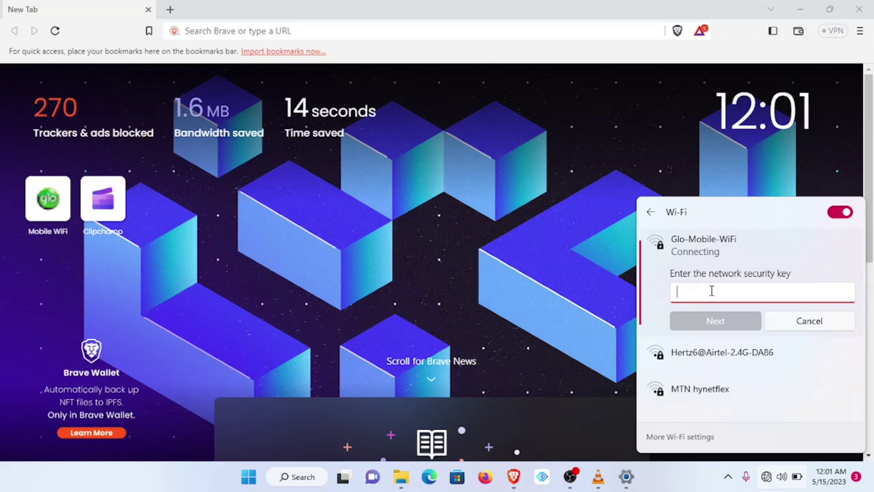
pyautogui.write('•')
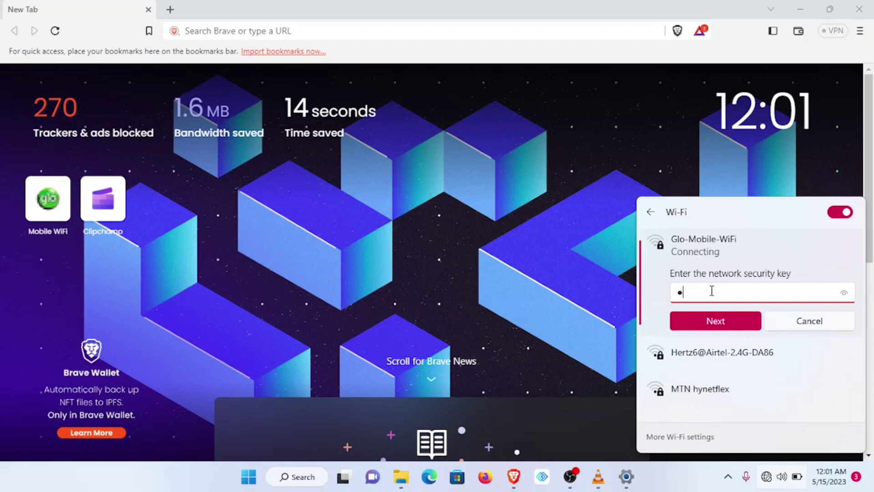
pyautogui.write('•••••••')
pyautogui.press('Return')
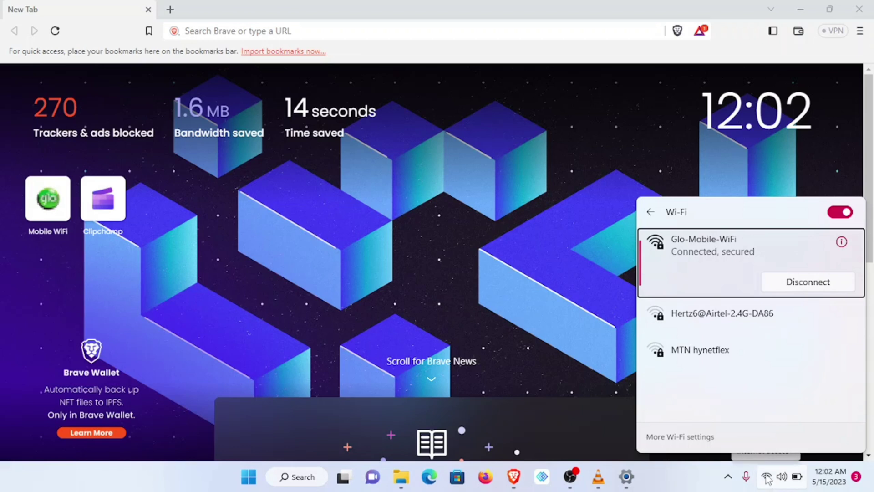
# - Log in to the Glo Bolt admin portal at 192.168.8.1 with the admin account
pyautogui.click(195, 31)
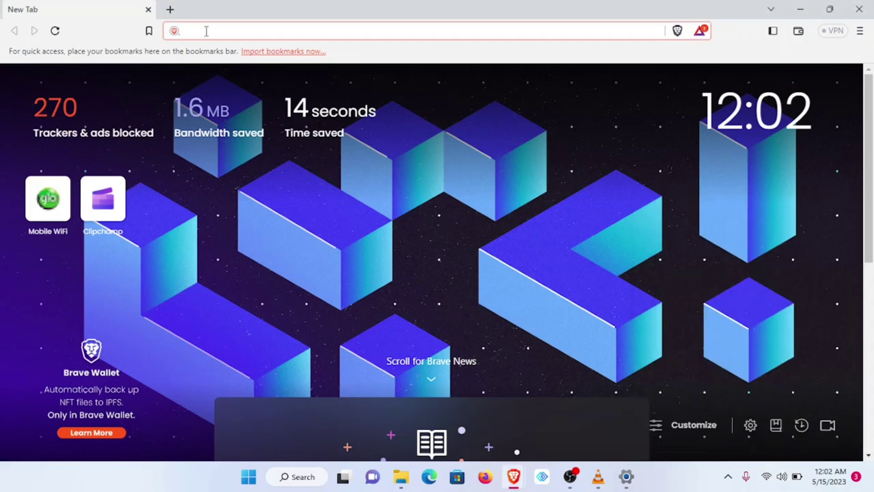
pyautogui.write('192.168.8.1')
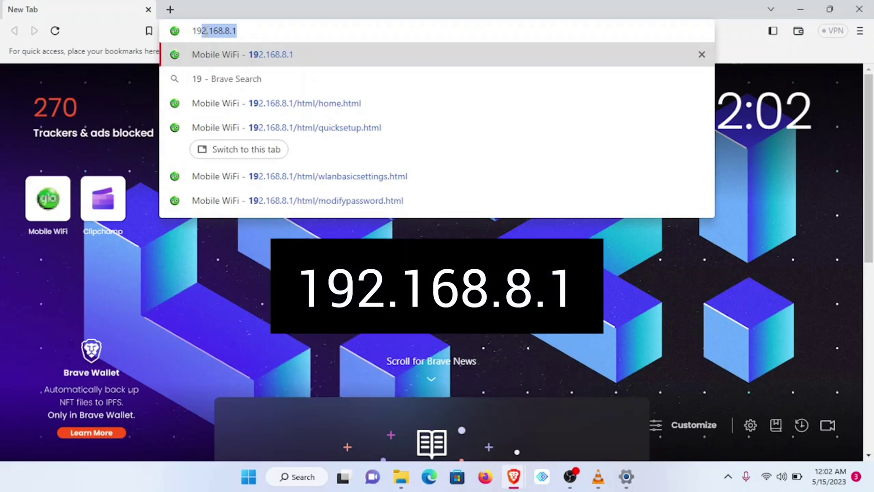
pyautogui.click(285, 56)
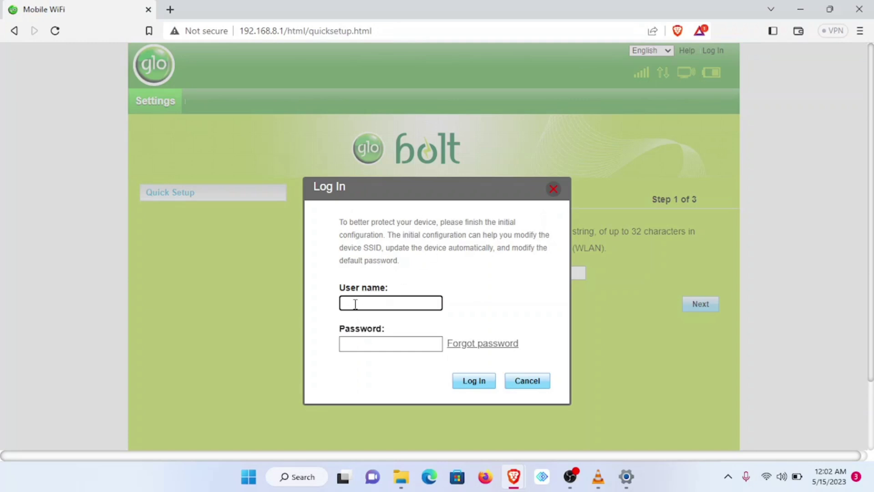
pyautogui.write('admin')
pyautogui.press('Tab')
pyautogui.write('admin')
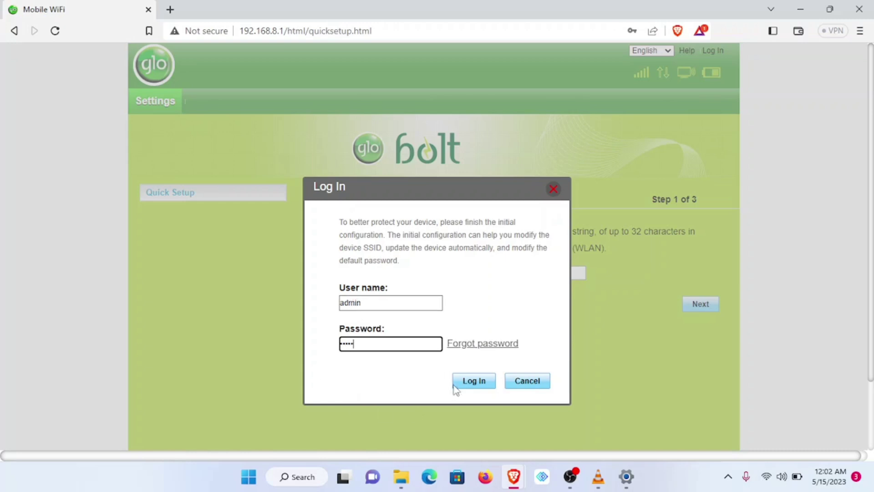
pyautogui.click(476, 385)
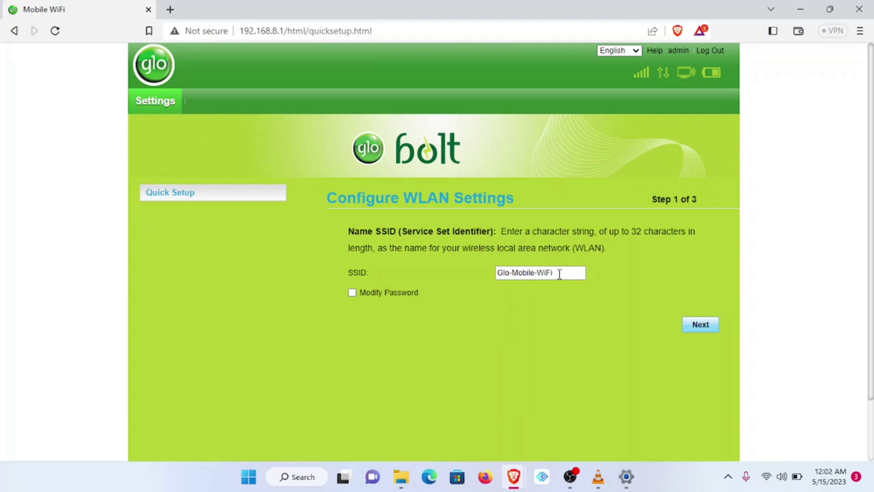
# - Check in Quick Settings which Wi-Fi network the laptop is connected to
pyautogui.moveTo(559, 273); pyautogui.dragTo(497, 273)
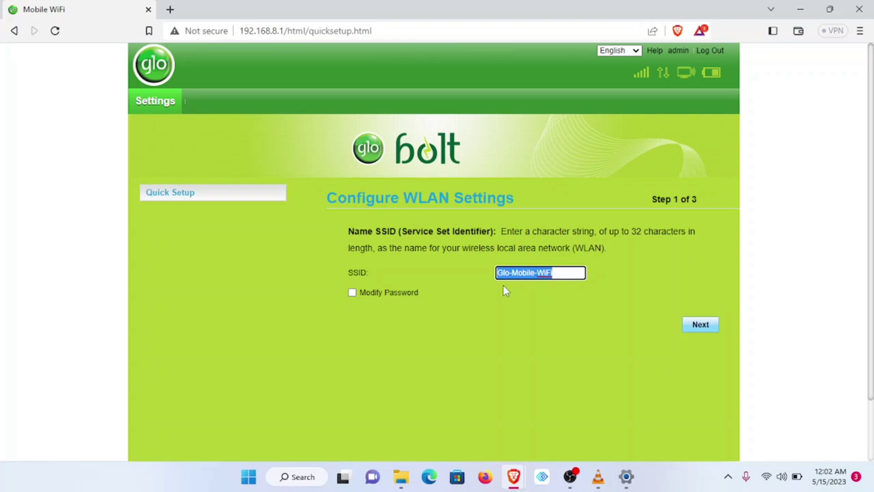
pyautogui.click(767, 476)
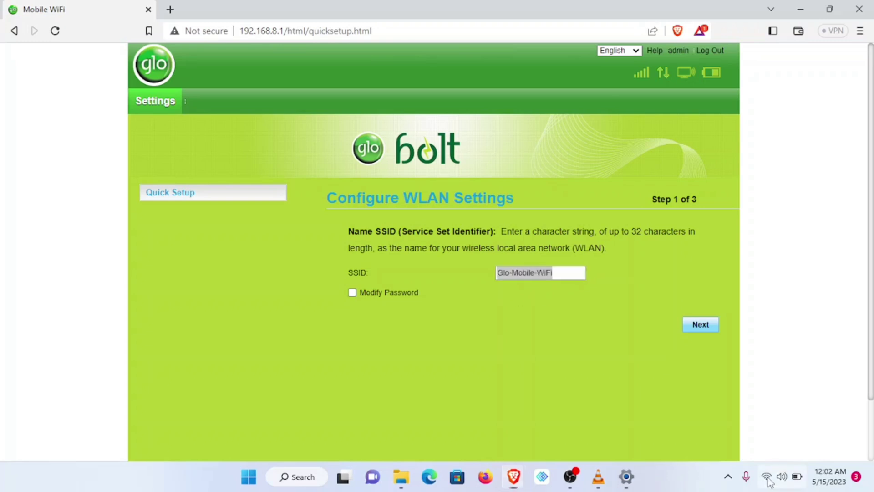
pyautogui.click(696, 233)
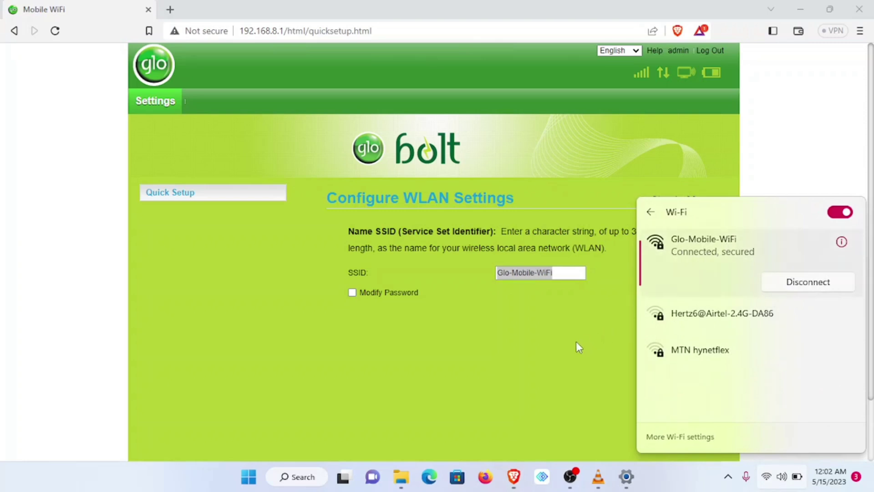
pyautogui.click(570, 317)
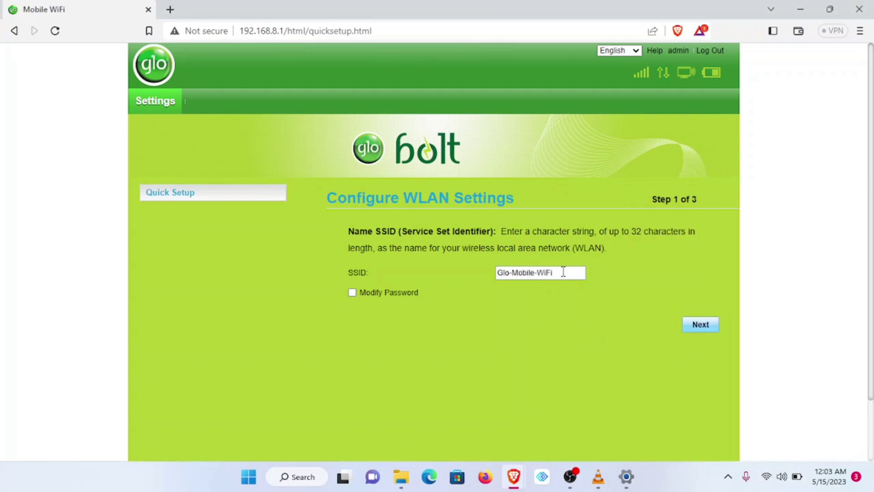
# - Rename the SSID from Glo-Mobile-WiFi to 'test device' and enter a new WLAN key
pyautogui.moveTo(563, 272); pyautogui.dragTo(467, 272)
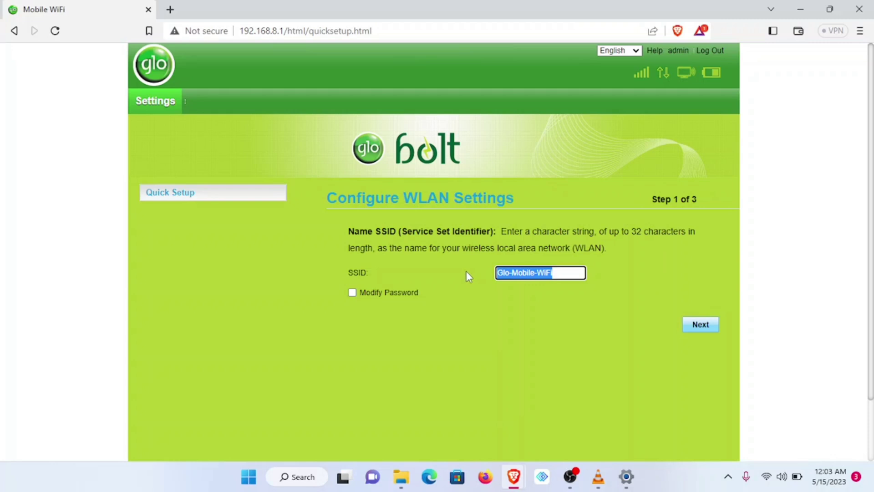
pyautogui.press('BackSpace')
pyautogui.write('test')
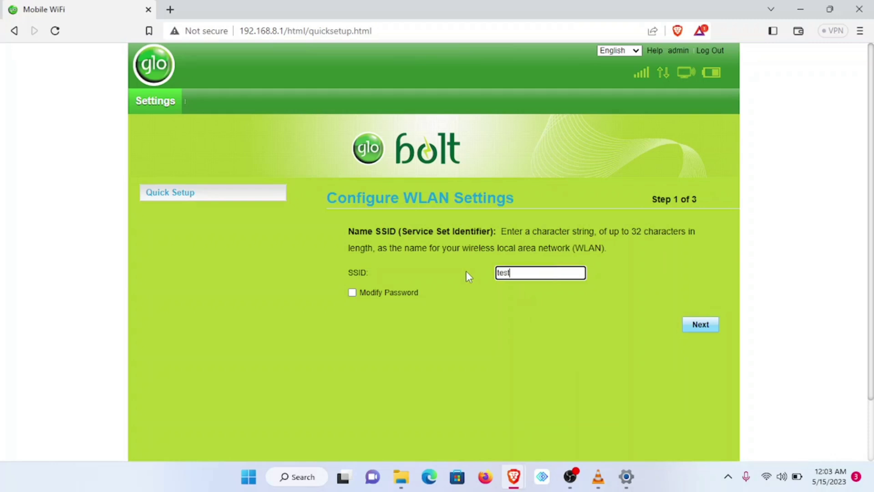
pyautogui.write(' device')
pyautogui.click(352, 292)
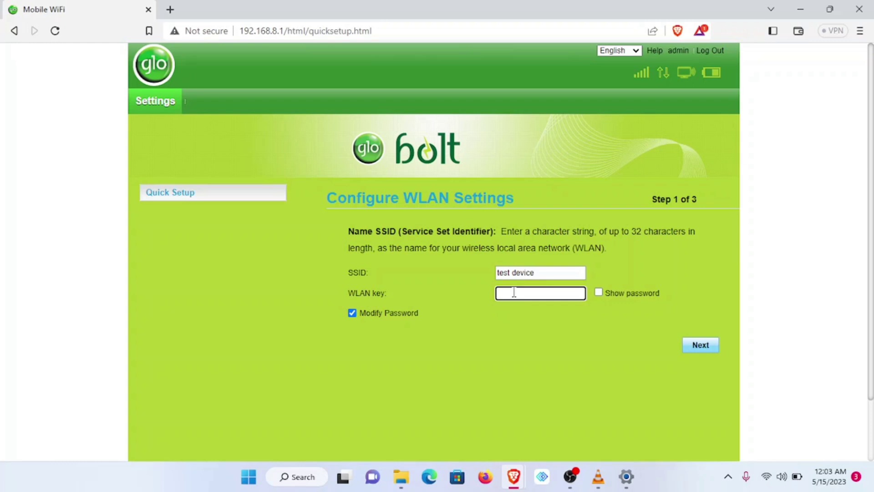
pyautogui.write('123456789')
# - Advance past Update Configuration, keeping Auto-download, to the Modify Password step
pyautogui.click(698, 349)
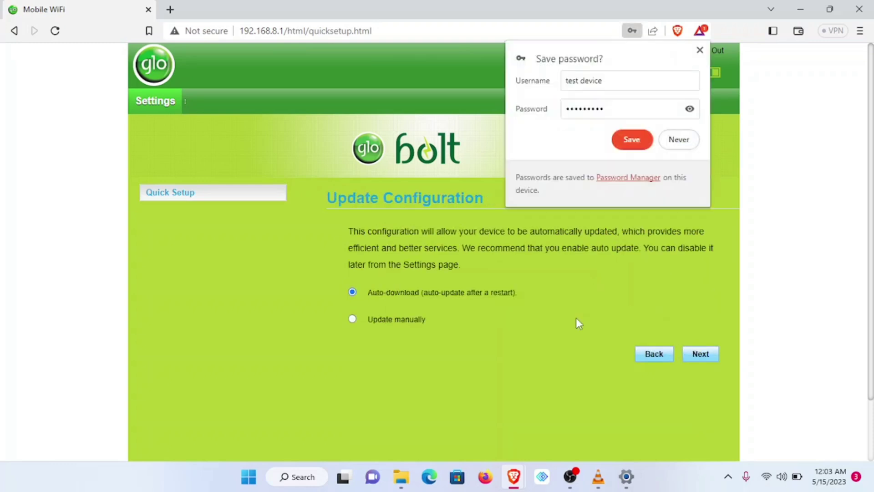
pyautogui.click(699, 50)
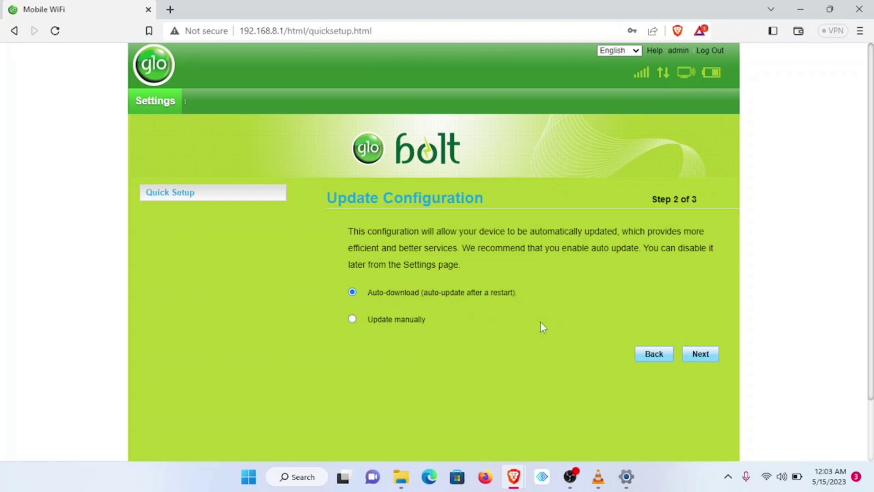
pyautogui.click(699, 356)
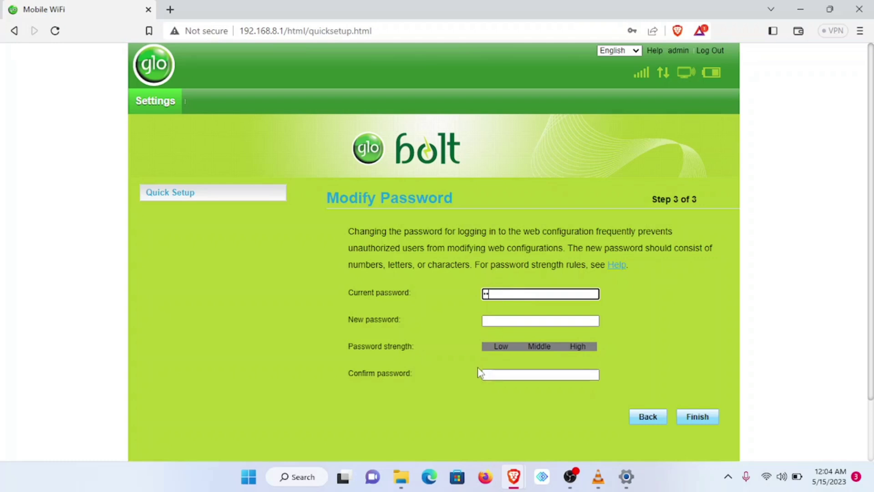
# - Enter the current admin password and a new high-strength admin password, then finish Quick Setup
pyautogui.write('min')
pyautogui.click(515, 322)
pyautogui.write('12')
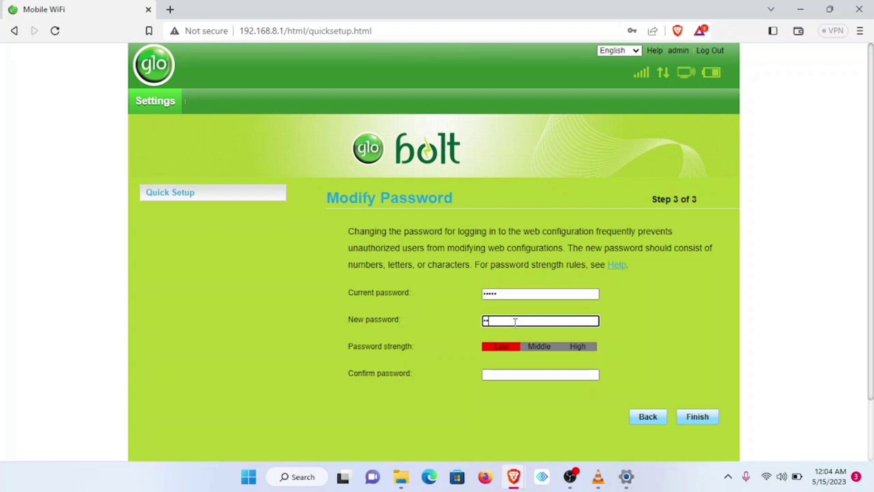
pyautogui.write('345678abc')
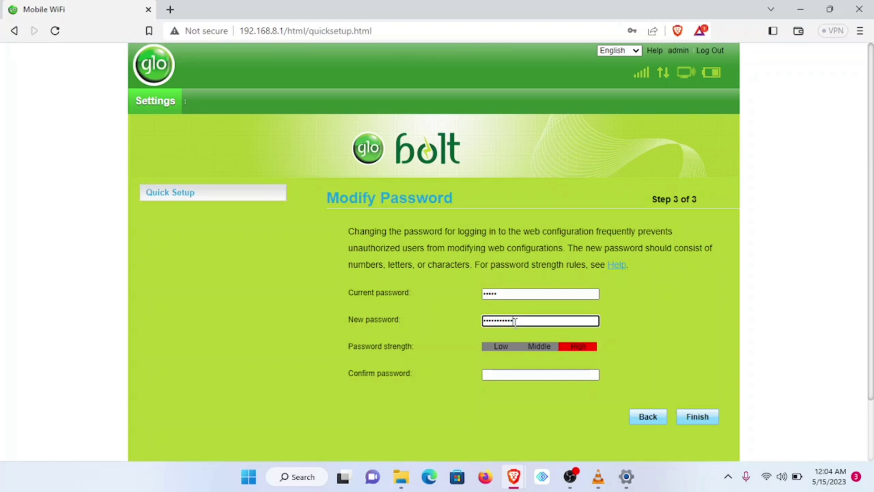
pyautogui.write('d')
pyautogui.press('Tab')
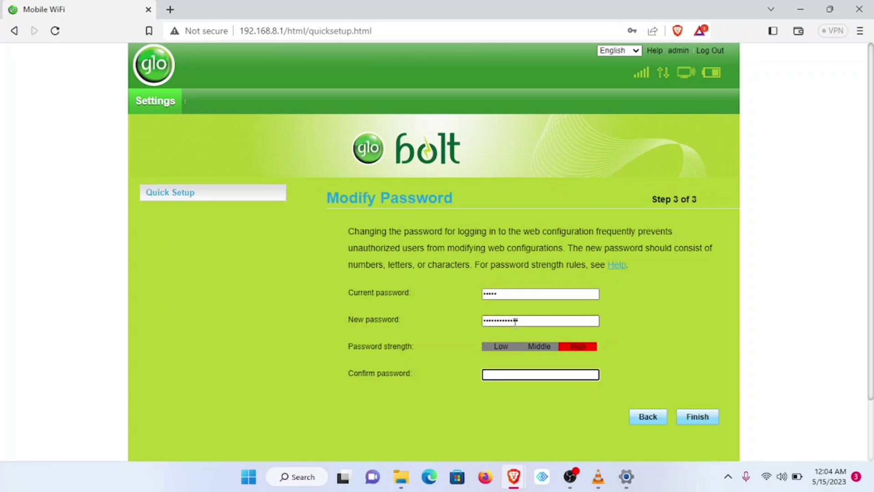
pyautogui.write('12345678abcd')
pyautogui.moveTo(769, 479)
pyautogui.click(697, 418)
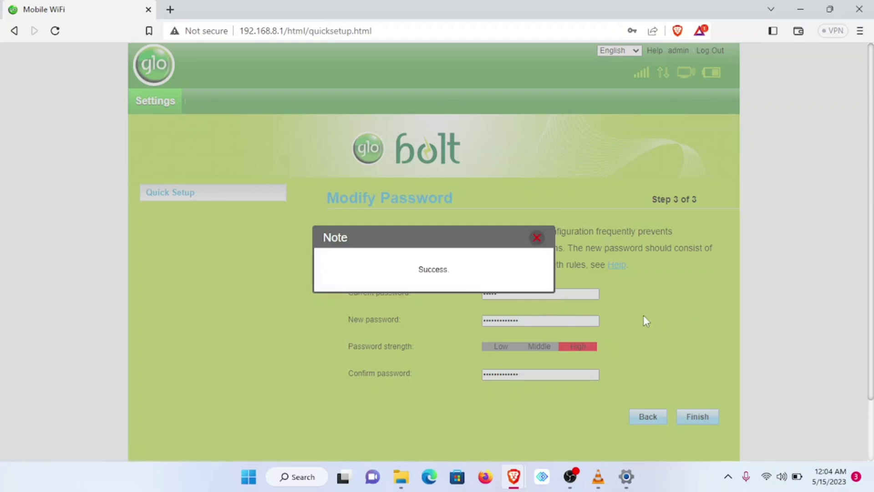
# - Close the Success note and let the portal page reload
pyautogui.click(537, 238)
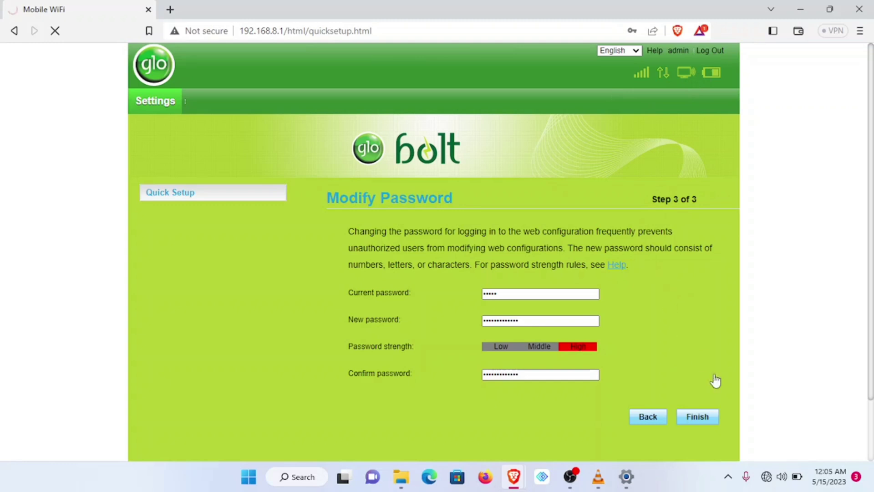
pyautogui.moveTo(769, 481)
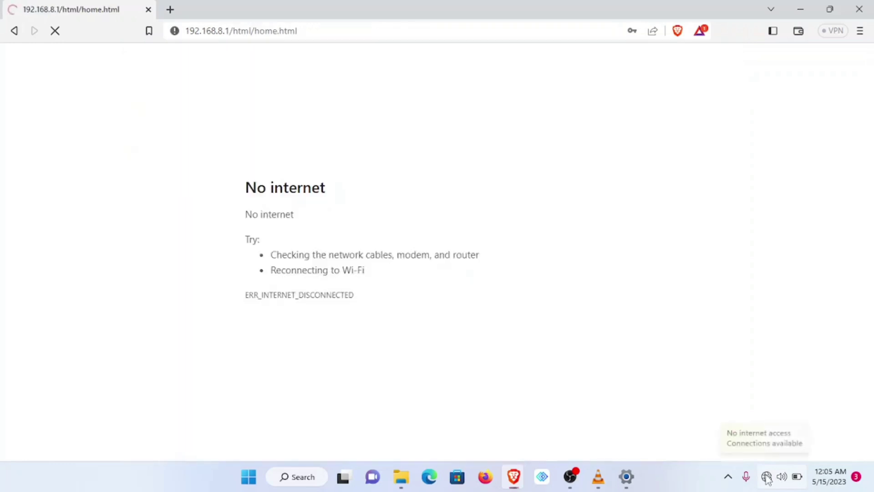
# - Join the 'test device' network with the new key, Connect automatically turned off
pyautogui.click(768, 478)
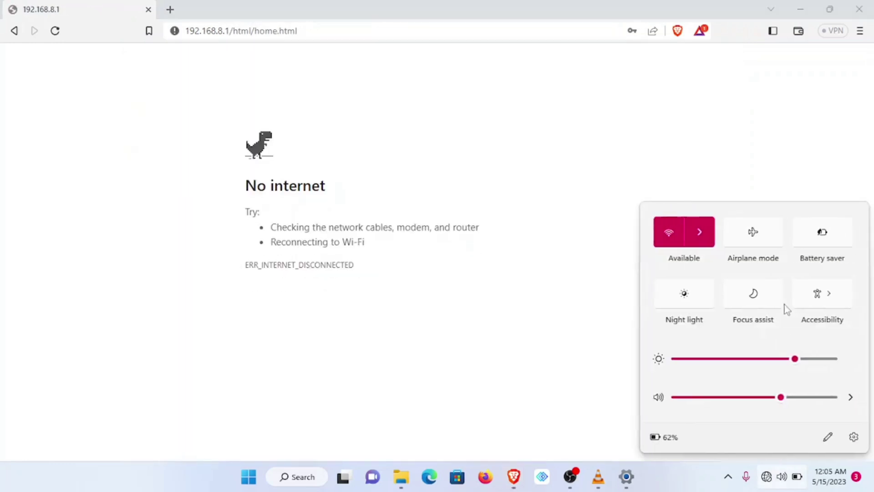
pyautogui.click(702, 233)
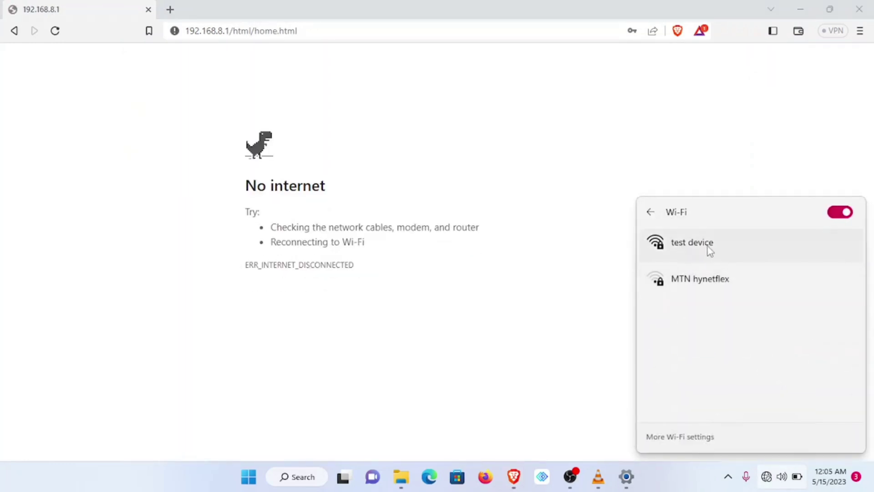
pyautogui.click(704, 248)
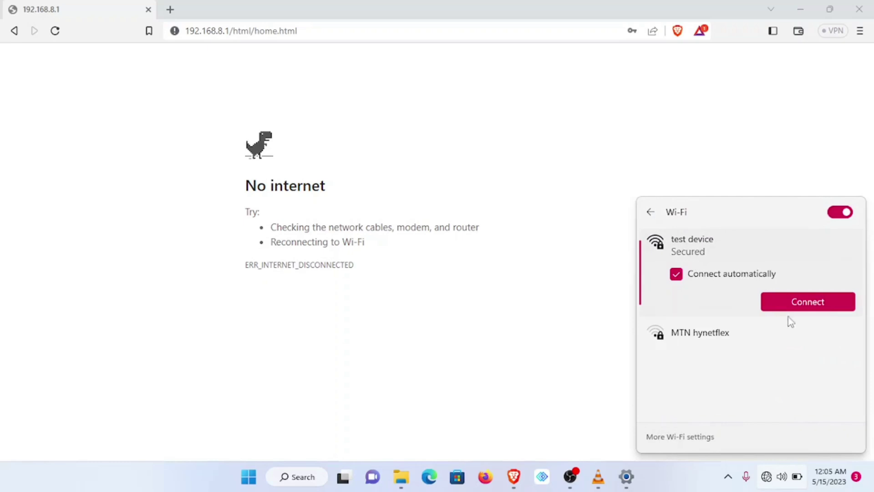
pyautogui.click(676, 273)
pyautogui.click(787, 303)
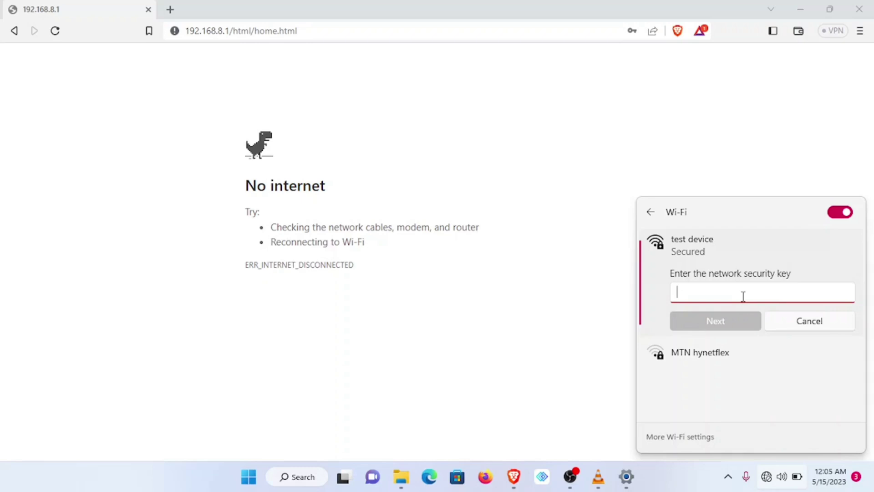
pyautogui.write('••••••')
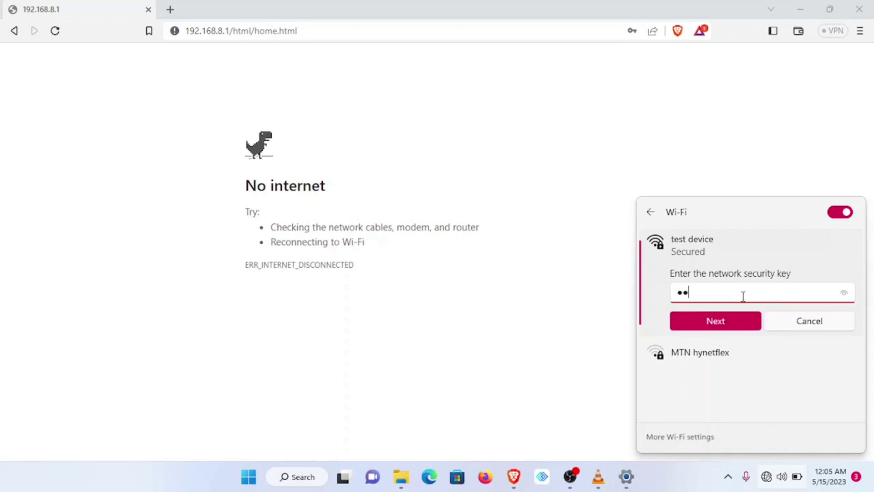
pyautogui.write('•••')
pyautogui.click(723, 315)
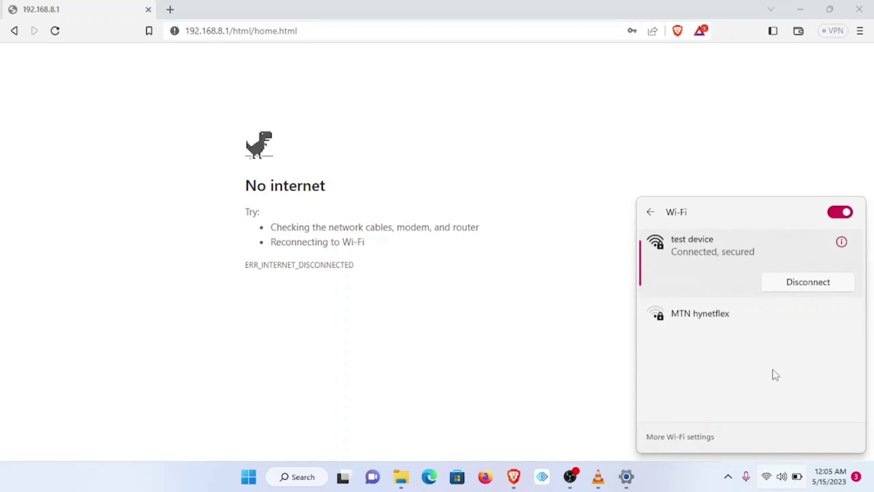
# - Close the Wi-Fi flyout, dismiss the save-password offer and go to the portal's Settings
pyautogui.click(511, 380)
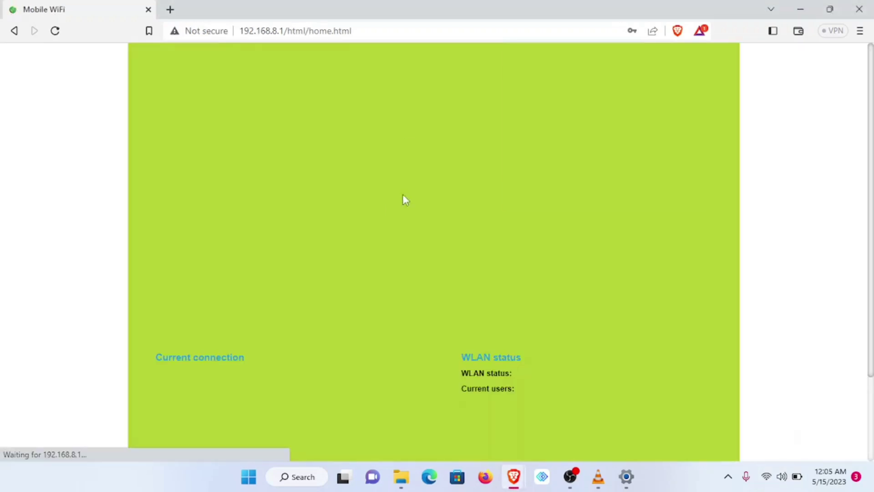
pyautogui.click(699, 50)
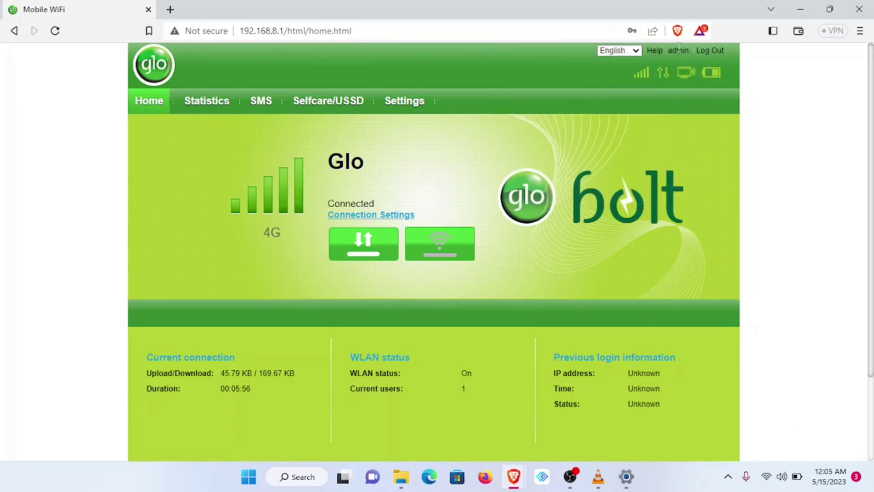
pyautogui.click(404, 102)
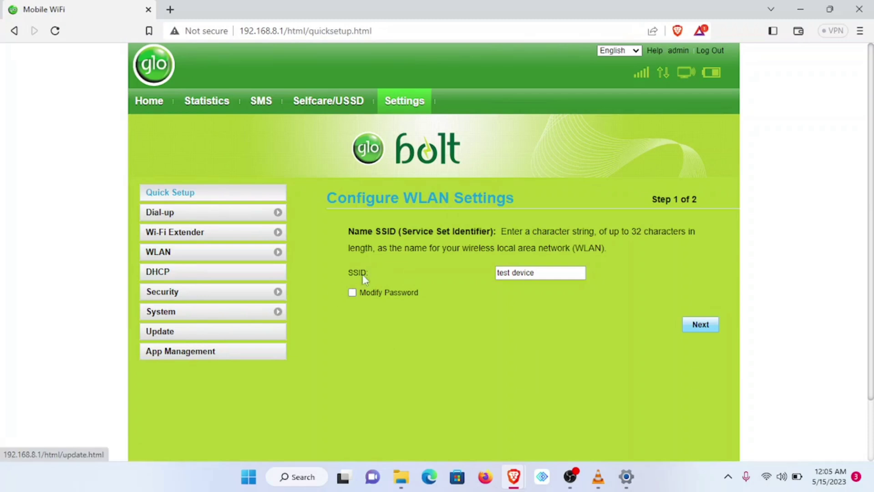
# - Check the 'test device' SSID and toggle Modify Password on and off
pyautogui.tripleClick(544, 273)
pyautogui.click(466, 327)
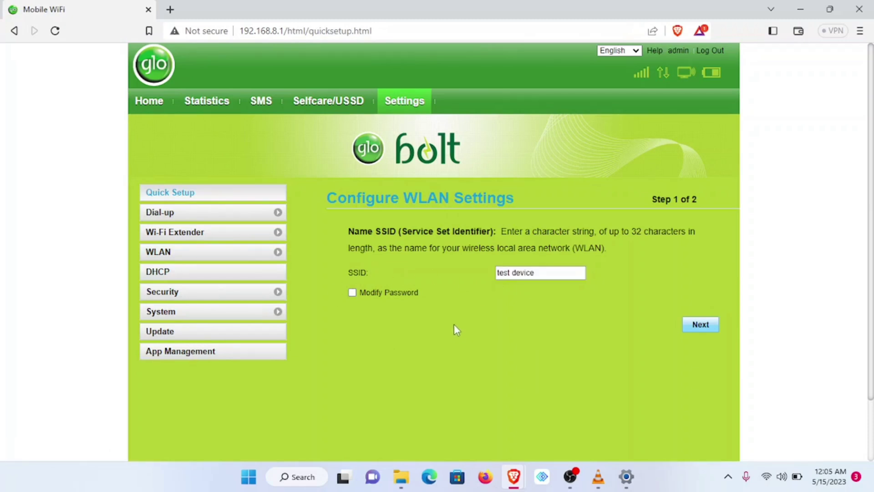
pyautogui.click(352, 294)
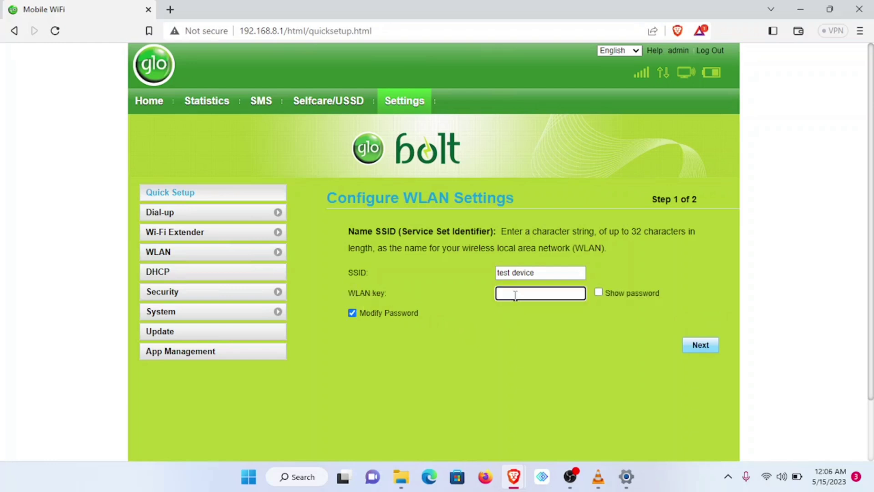
pyautogui.click(353, 313)
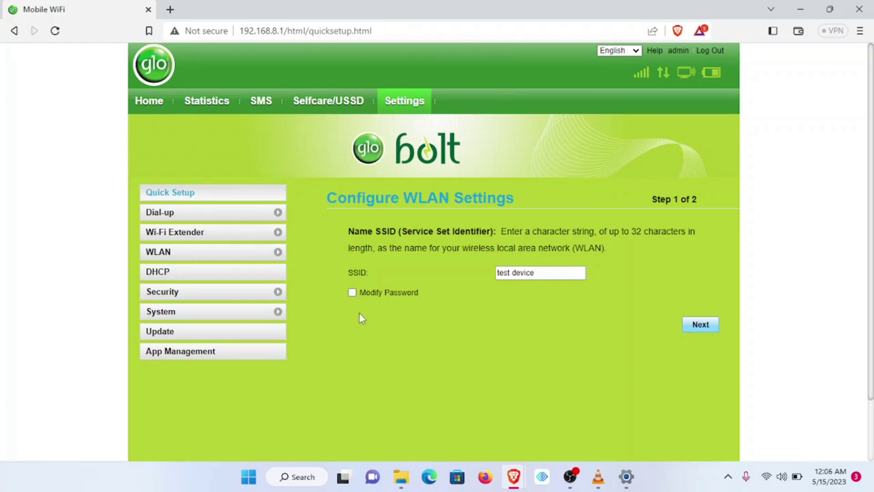
# - Open WLAN Basic Settings and inspect the 'test device' SSID and its WLAN key
pyautogui.click(162, 256)
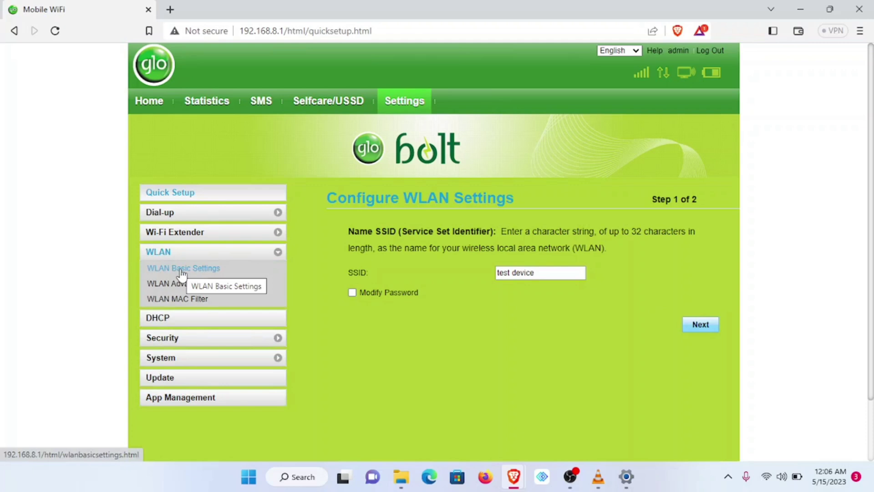
pyautogui.click(182, 273)
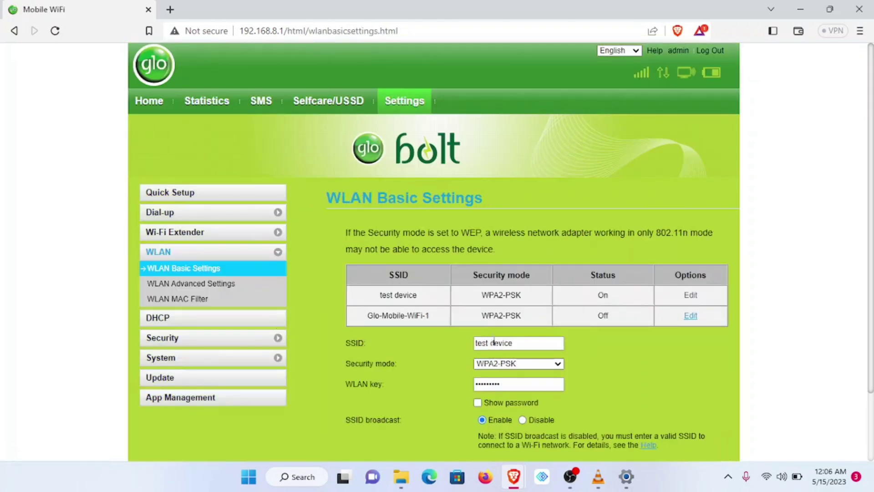
pyautogui.scroll(-2, 495, 343)
pyautogui.moveTo(527, 279); pyautogui.dragTo(482, 281)
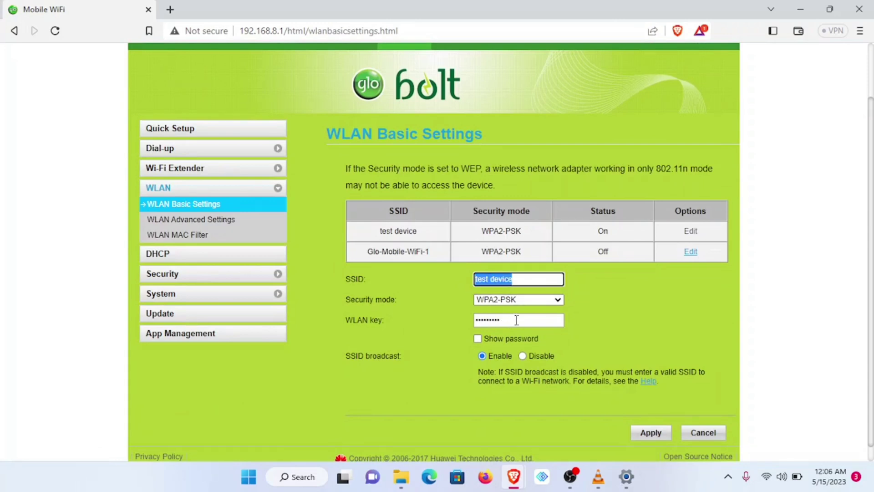
pyautogui.moveTo(517, 320); pyautogui.dragTo(468, 319)
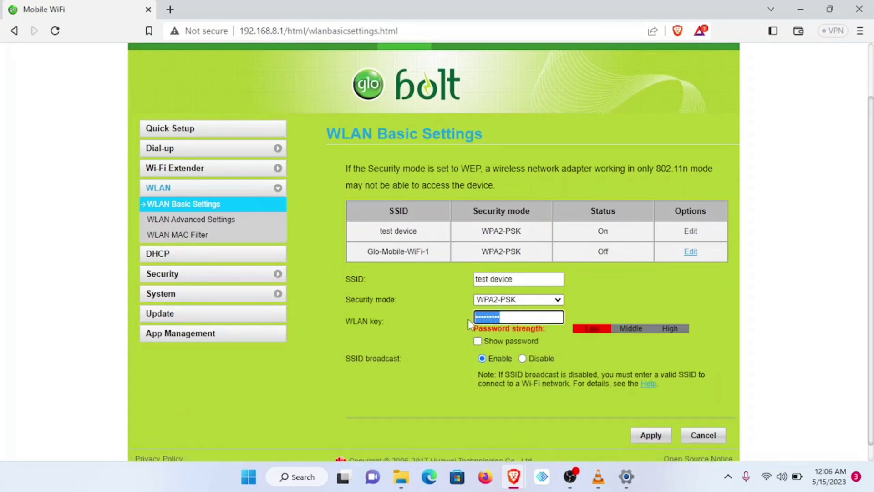
pyautogui.click(587, 304)
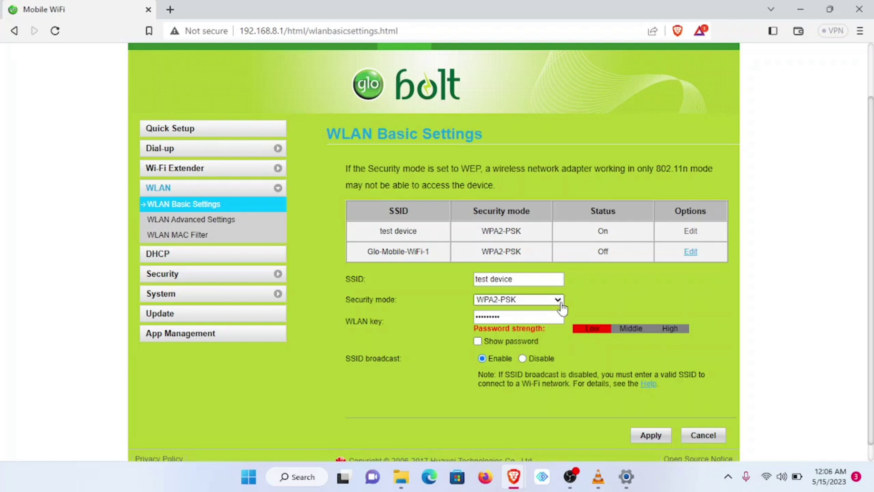
pyautogui.click(559, 302)
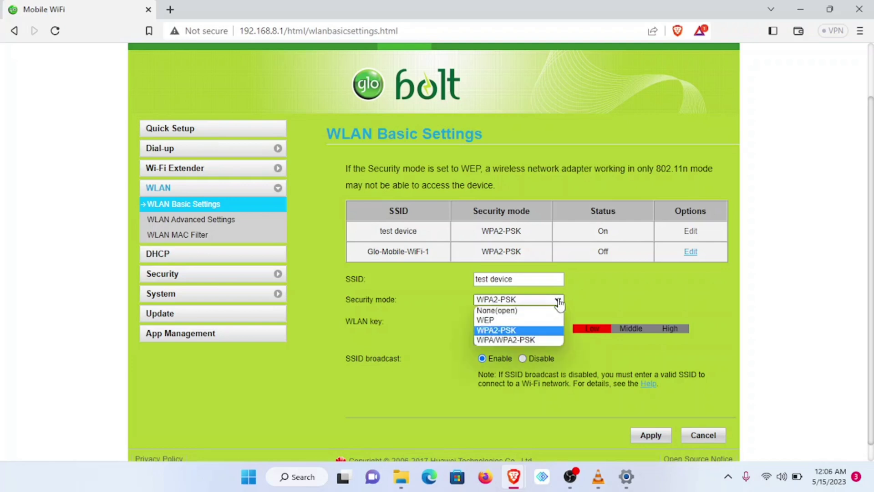
pyautogui.click(521, 312)
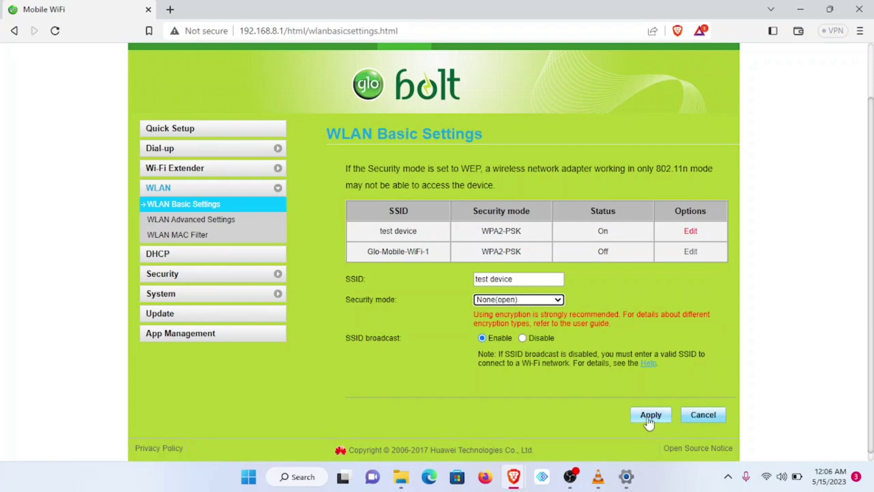
pyautogui.click(558, 301)
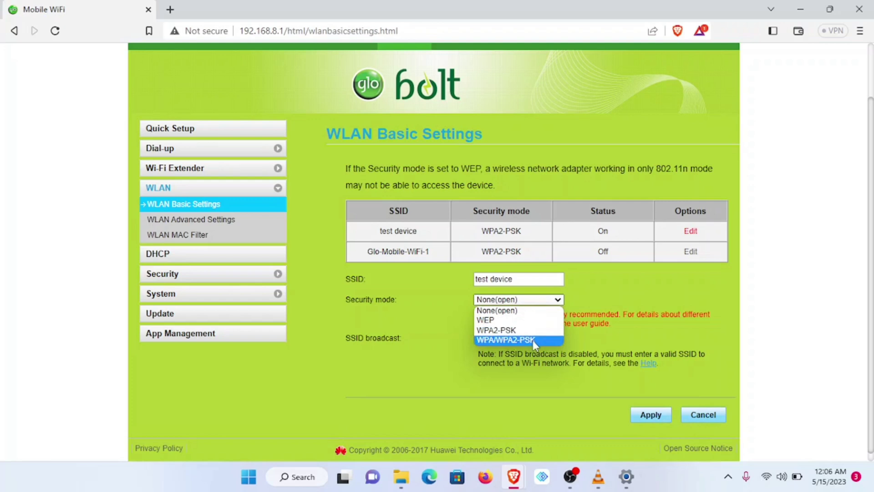
pyautogui.click(529, 333)
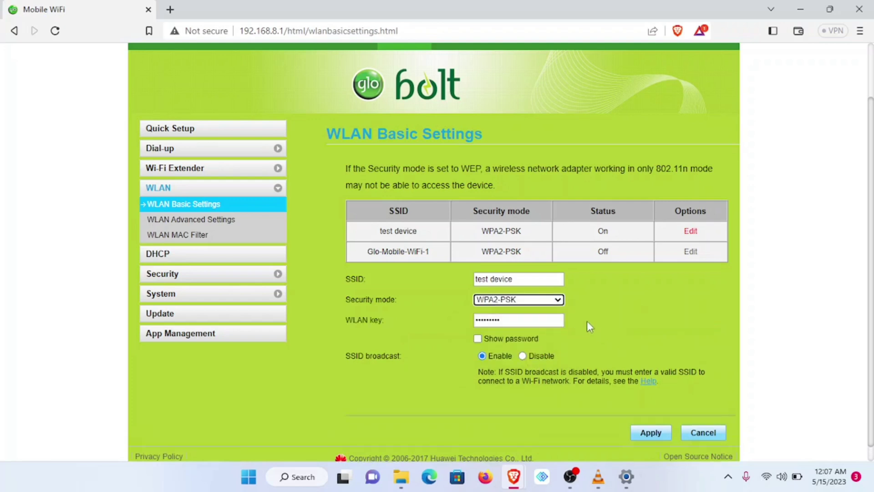
# - Open System > Modify Password for the web login and briefly check Quick Settings
pyautogui.click(166, 297)
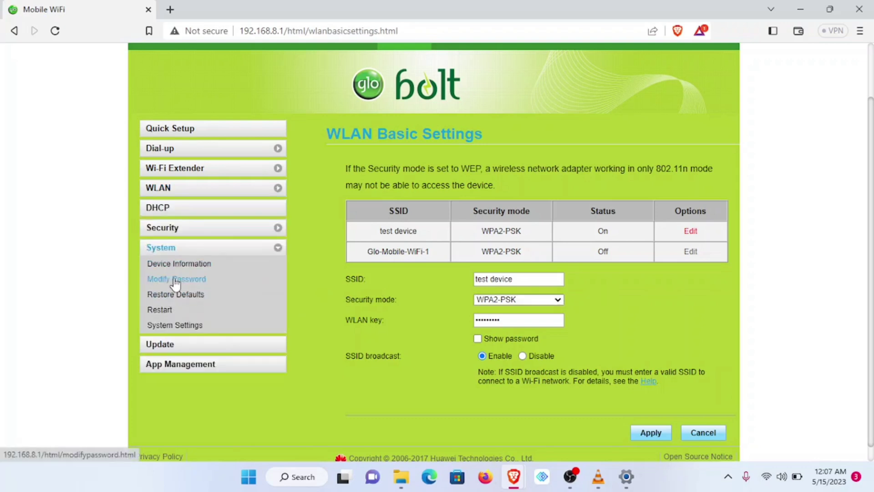
pyautogui.click(175, 279)
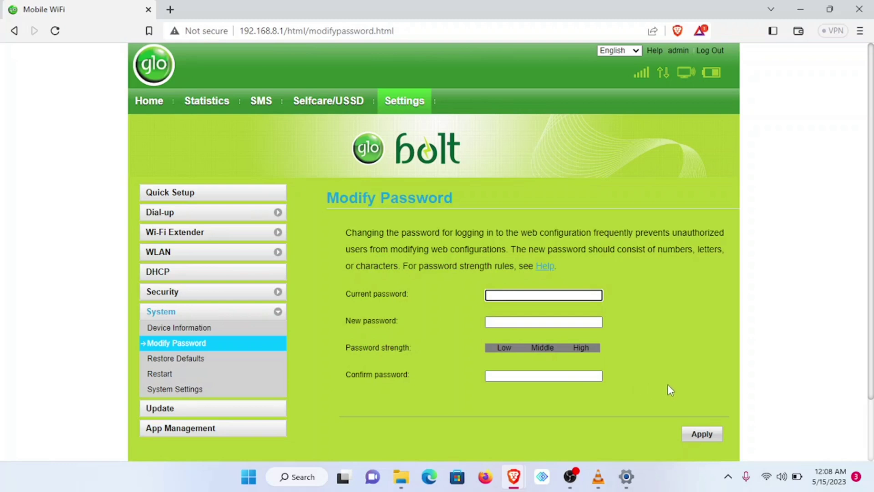
pyautogui.click(768, 476)
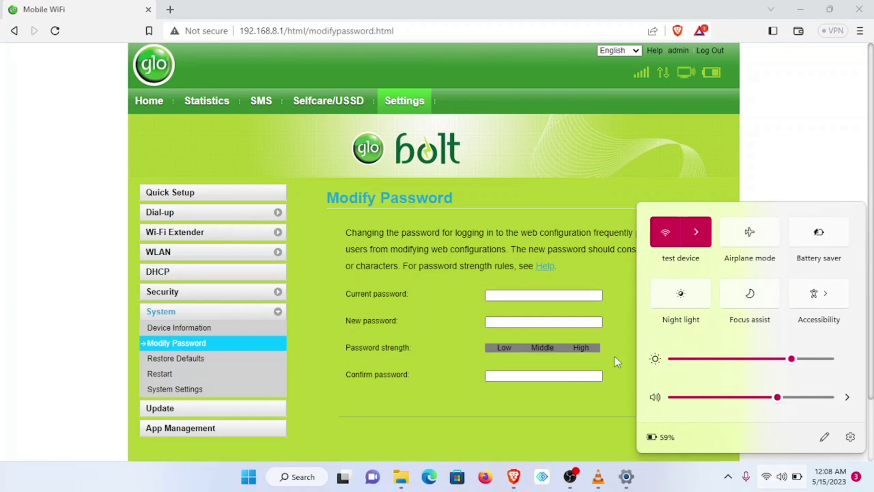
pyautogui.click(606, 410)
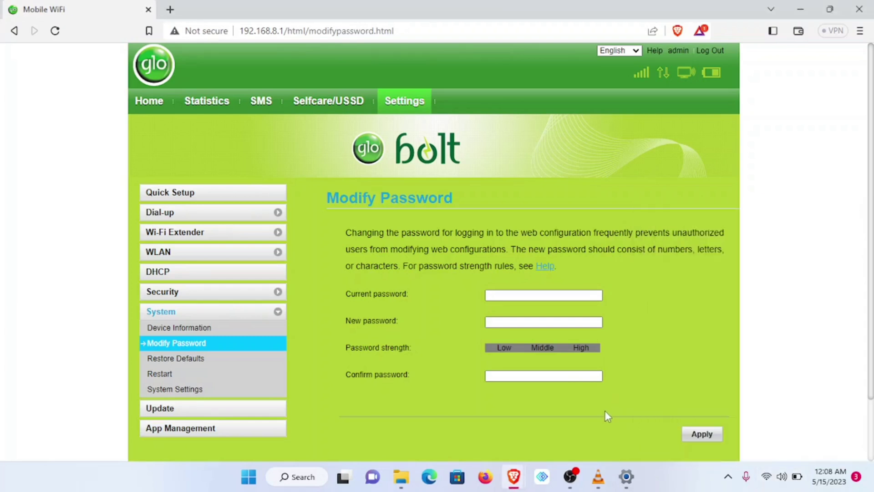